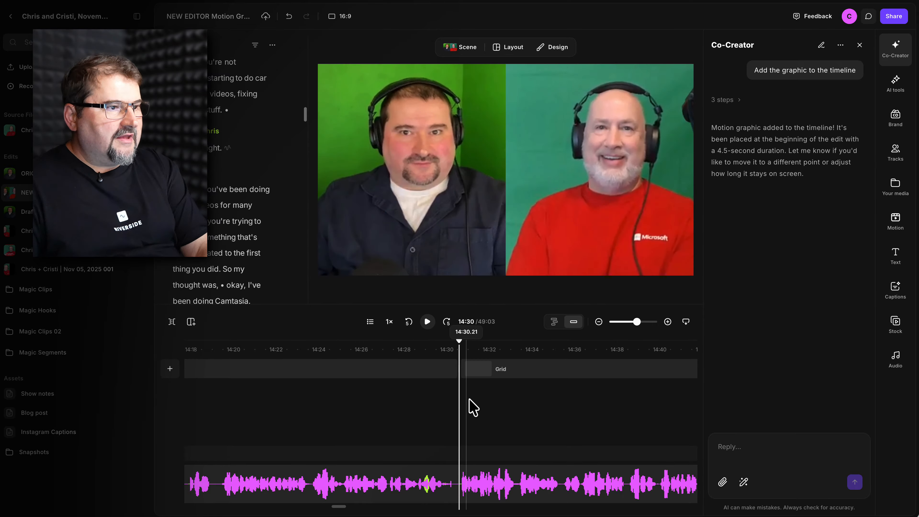
- Split off a new scene at 14:35 and open the scene options of the short Grid scene just before it
left_click(568, 411)
left_click(563, 409)
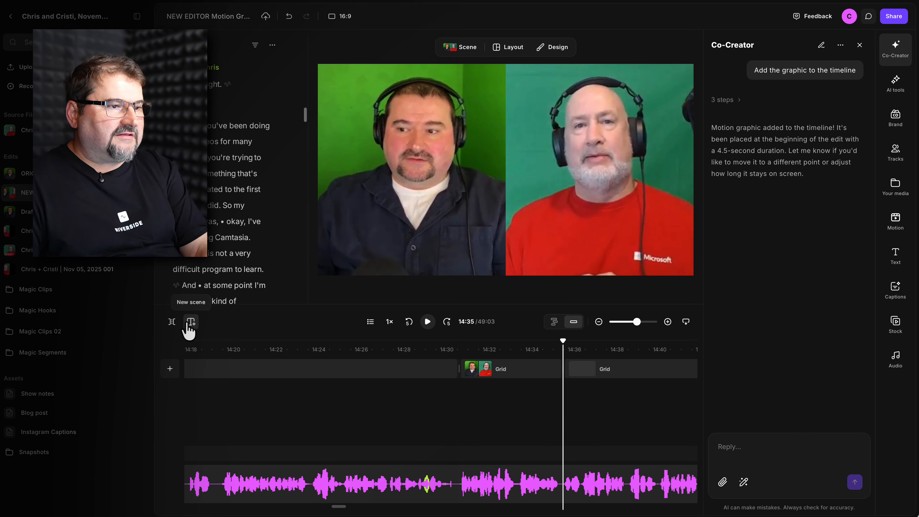
left_click(513, 408)
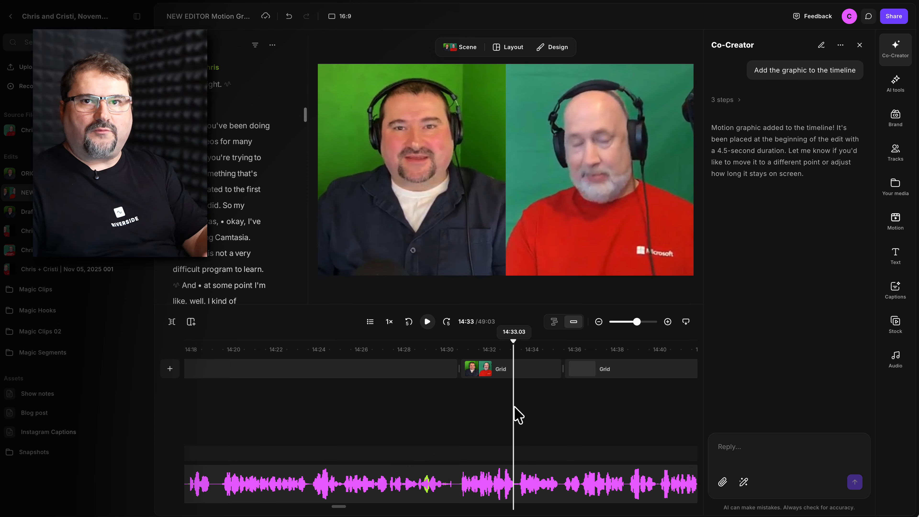
left_click(507, 369)
left_click(460, 47)
left_click(206, 175)
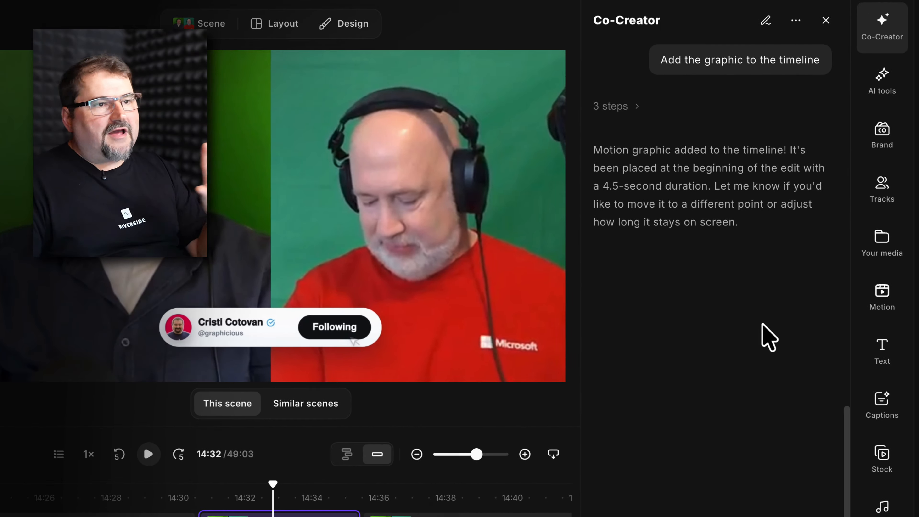
- Pick the Closeup Caret Prompt Input Field template from the Motion Sets in the motion graphics library
left_click(883, 297)
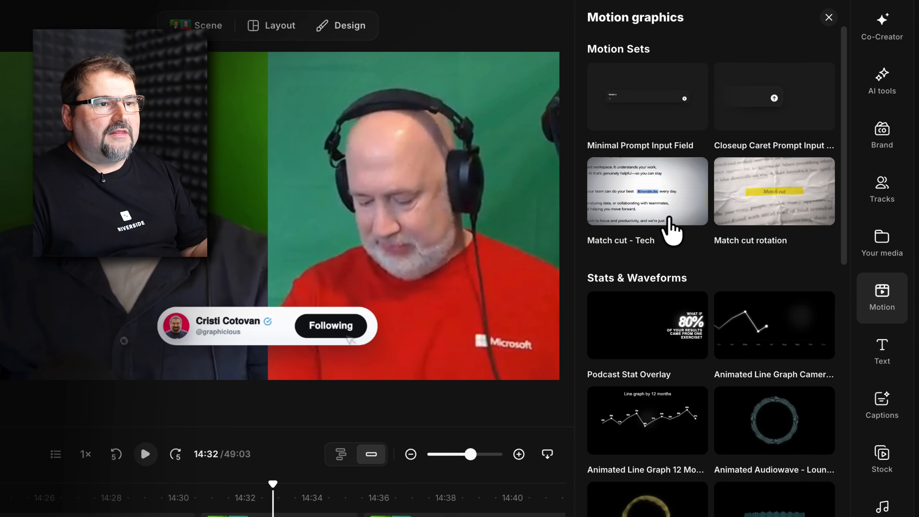
scroll(670, 228, "down", 5)
scroll(660, 144, "up", 5)
left_click(648, 95)
- Ask Co-Creator to change the Closeup Caret Prompt animation's text to "Book a coaching call with", the host's first name, and "to learn Riverside"
type("Change the t")
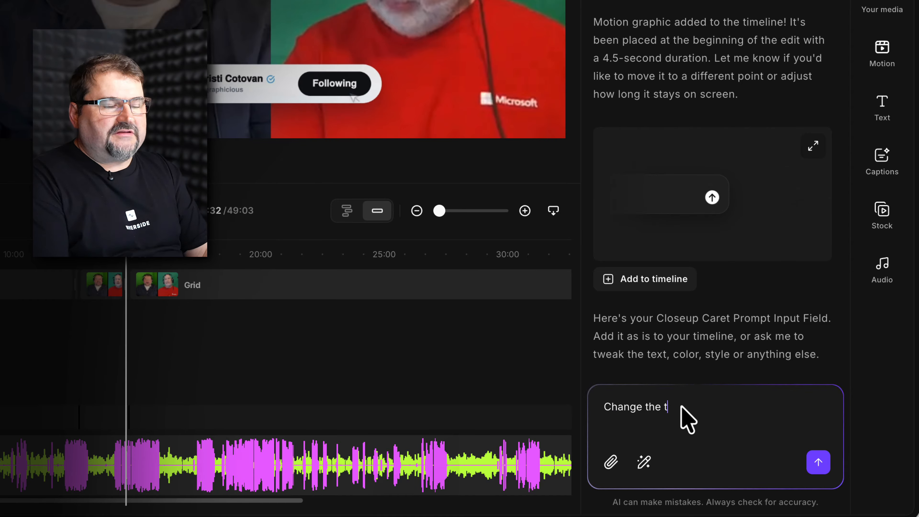
type("ext on the ")
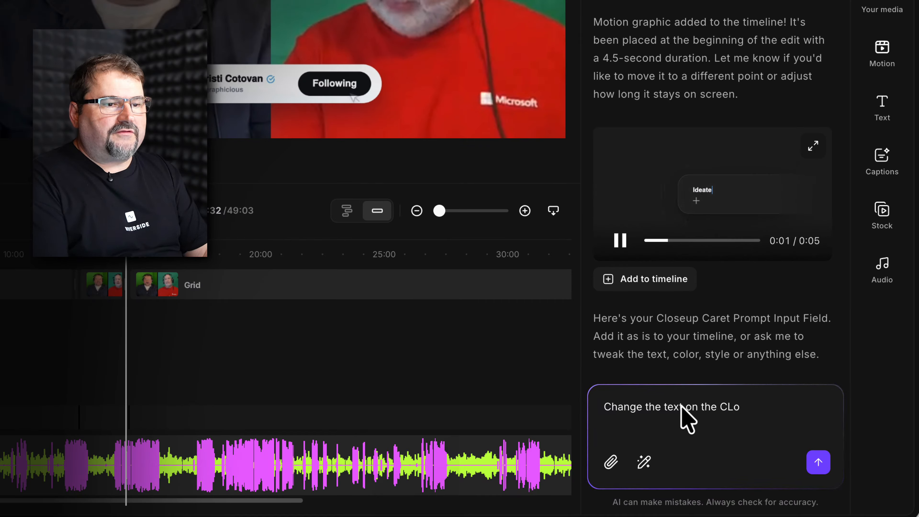
type("Closeup Caret Prompt")
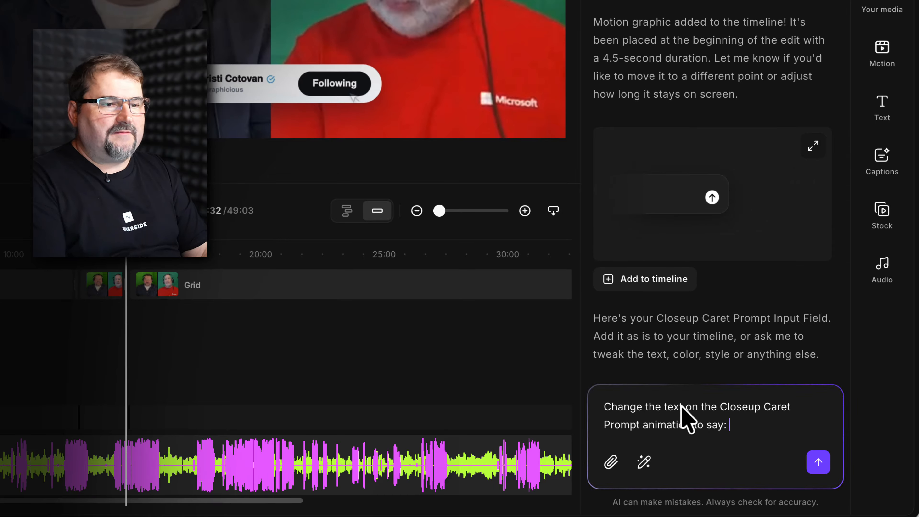
type(" animation to say: \"Book a coach")
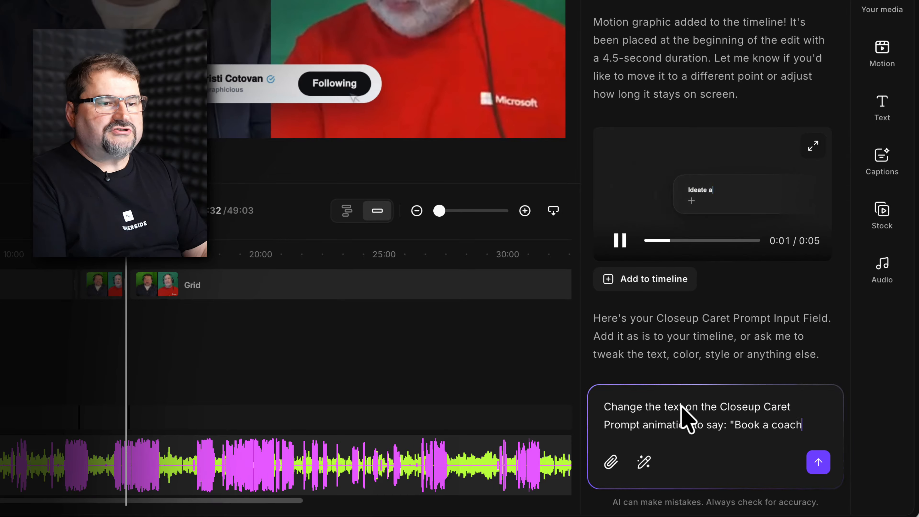
type("ing call with Cristi")
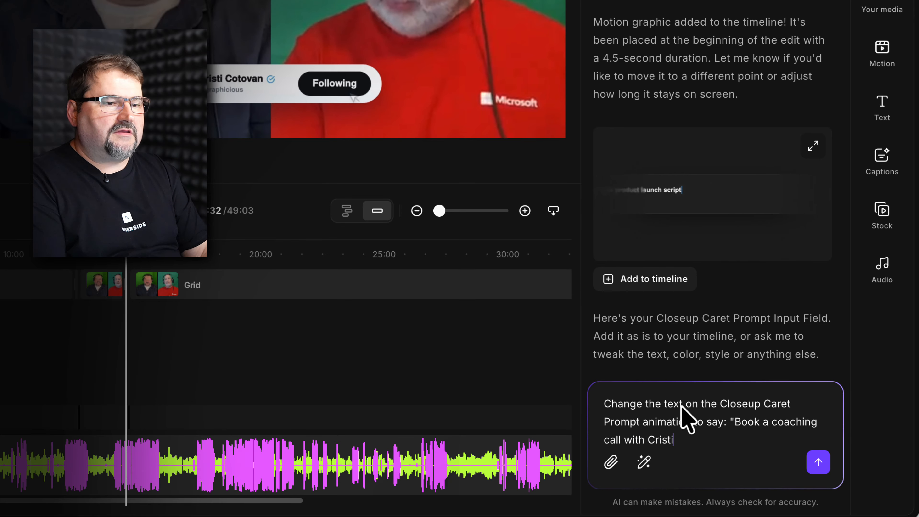
type(" to learn Riverside")
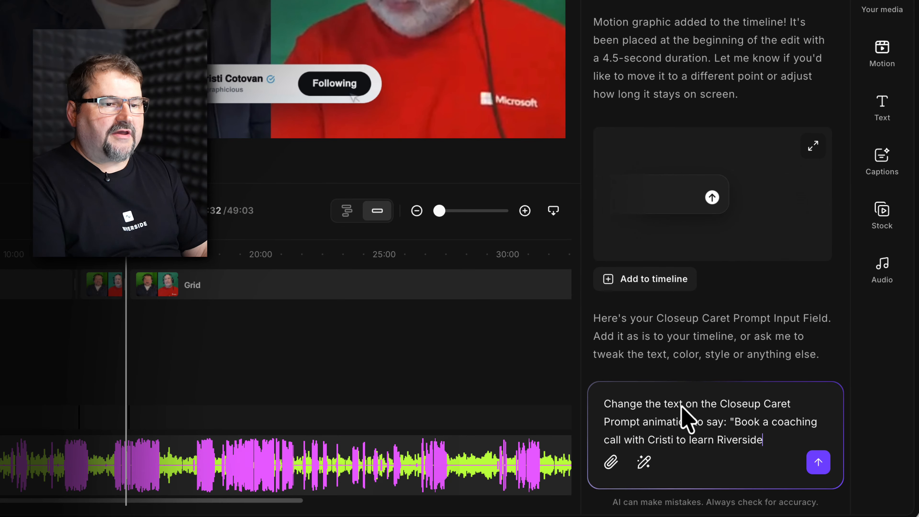
type("\"")
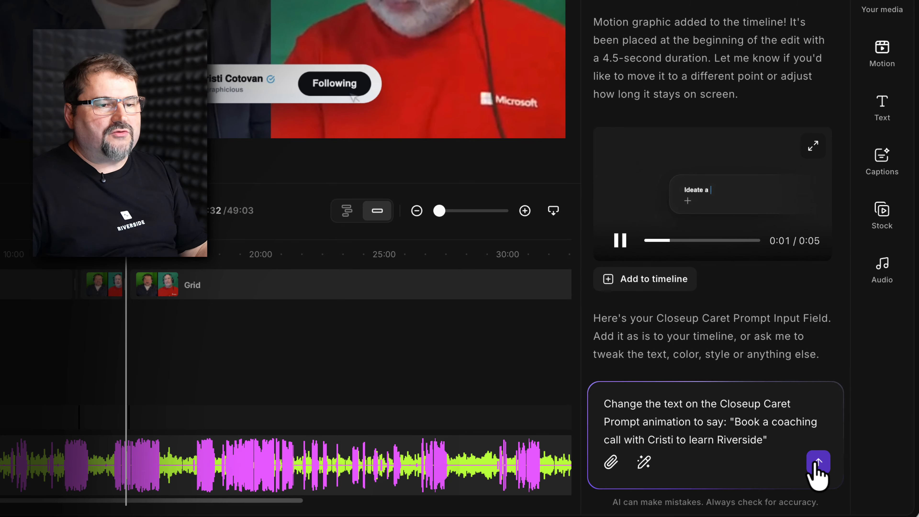
left_click(819, 463)
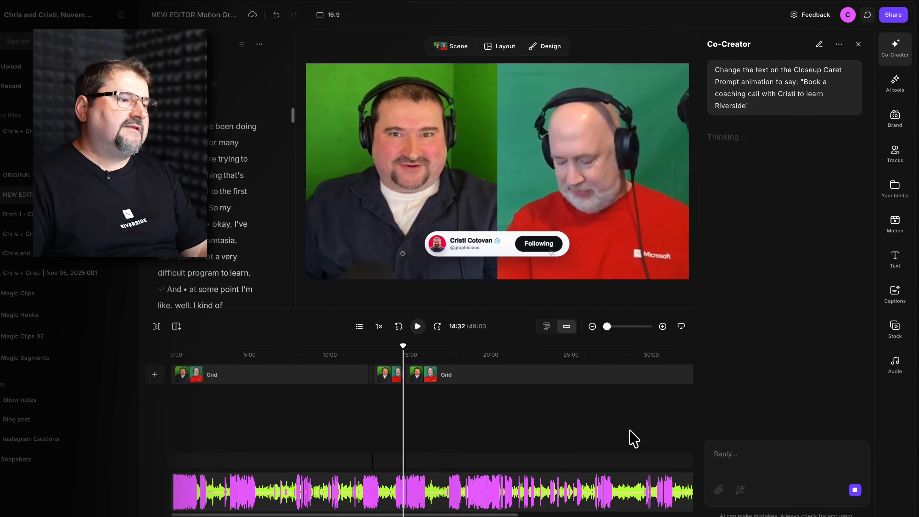
- Place the playhead at 34:27 and add the updated Closeup Caret Prompt animation to the timeline there
scroll(464, 438, "right", 3)
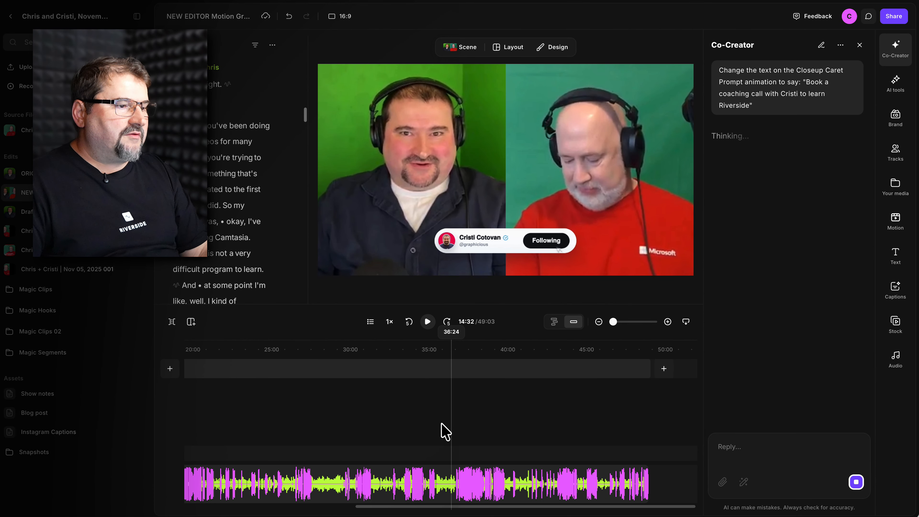
left_click(422, 430)
scroll(421, 430, "up", 5)
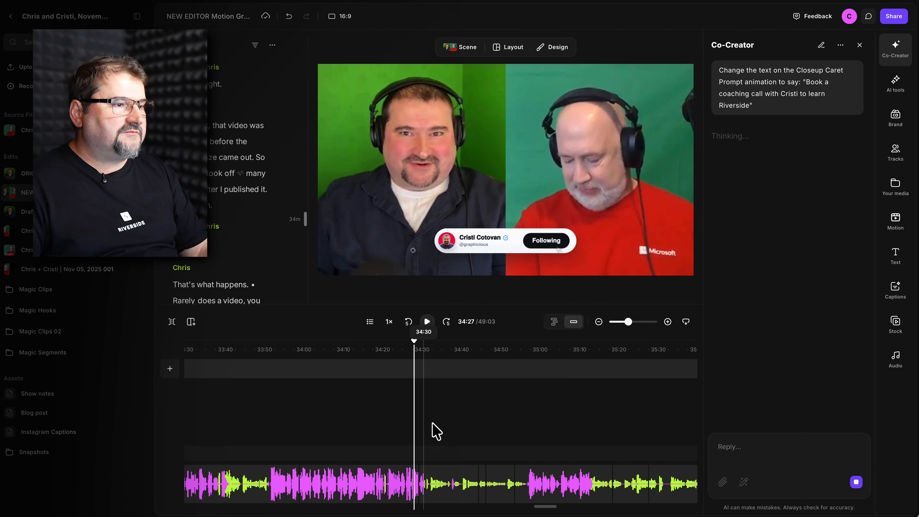
scroll(424, 430, "left", 2)
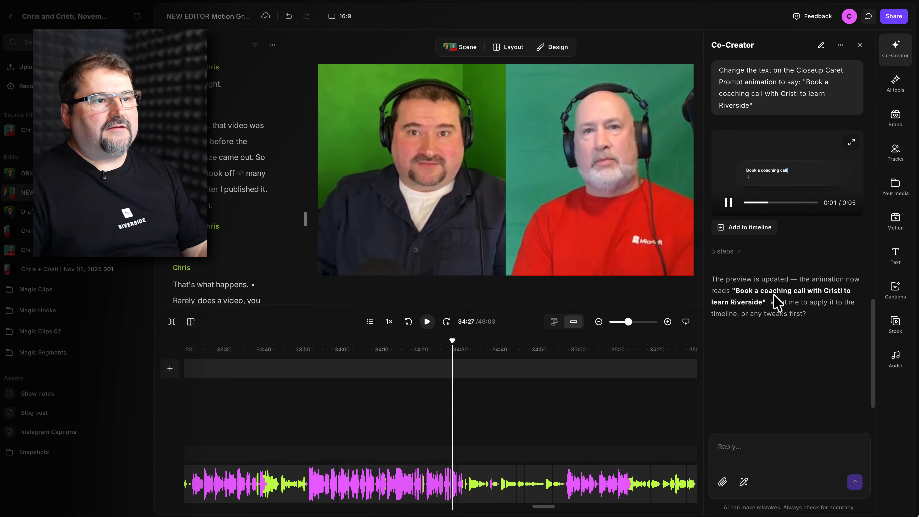
left_click(745, 229)
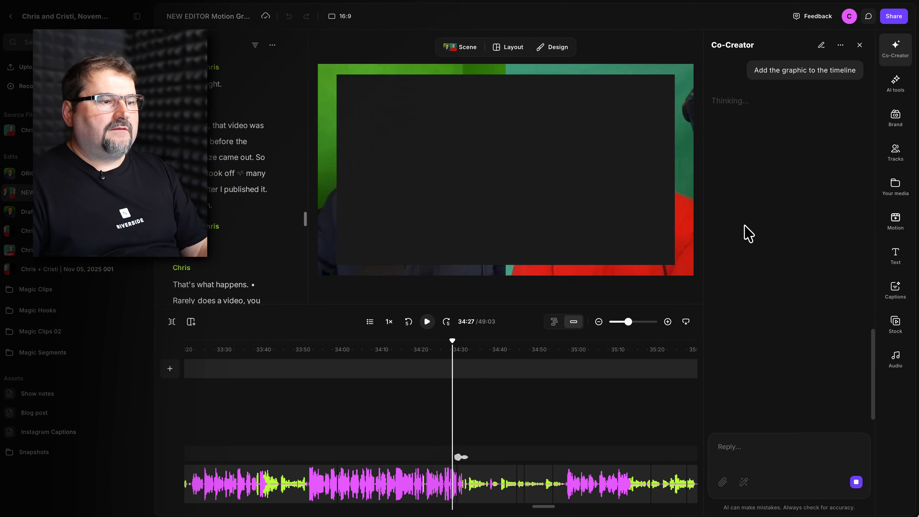
- Play the timeline from 34:27 to review the added prompt animation, stopping once it has ended
scroll(472, 427, "up", 5)
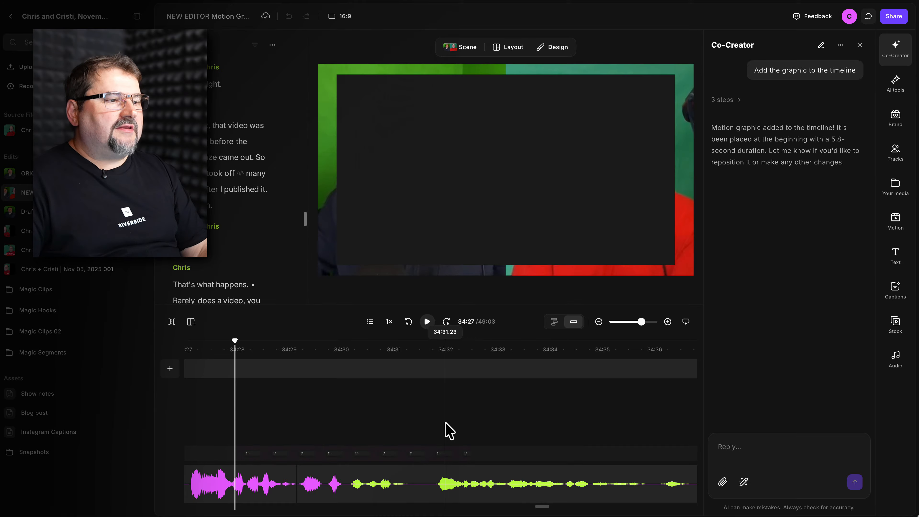
scroll(449, 429, "down", 3)
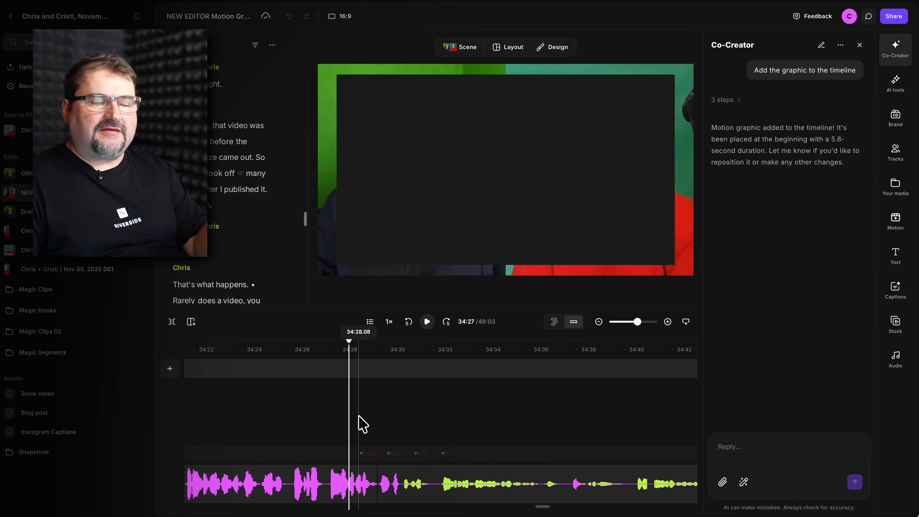
left_click(427, 322)
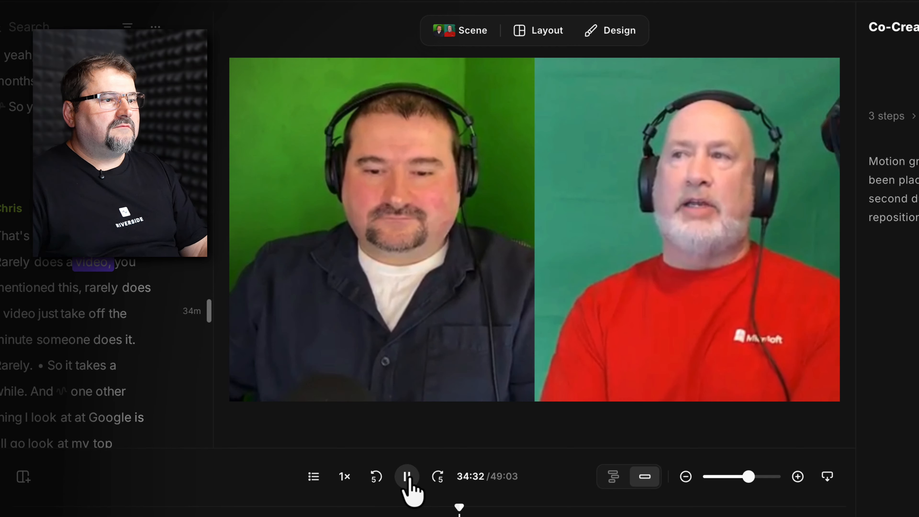
left_click(408, 477)
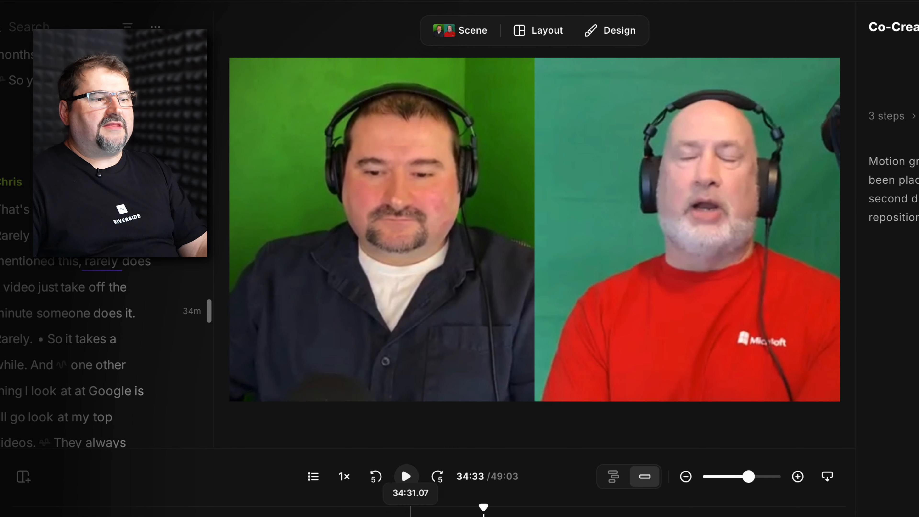
- Select the prompt animation at 34:30 and, after shifting it in the preview, expand it to fill the whole frame
left_click(381, 512)
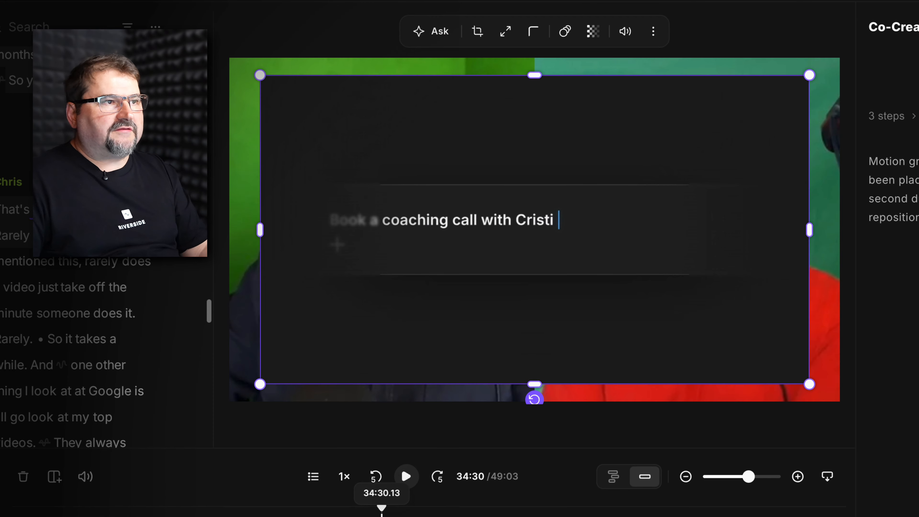
left_click_drag(508, 288, 494, 270)
left_click_drag(498, 304, 469, 301)
mouse_move(576, 190)
left_mouse_down()
mouse_move(630, 217)
mouse_move(593, 194)
left_mouse_up()
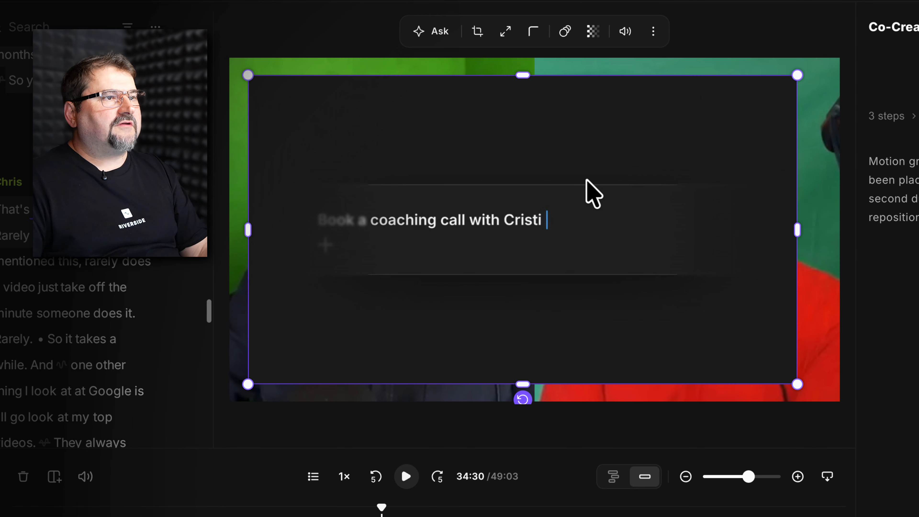
left_click(505, 33)
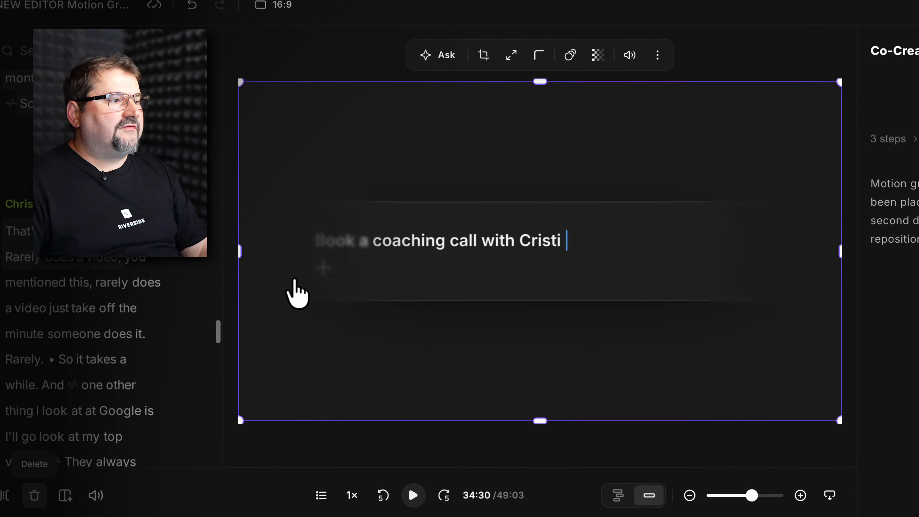
- Give the full-frame prompt animation a Fade for both its in and out animations, and play back the result
left_click(565, 34)
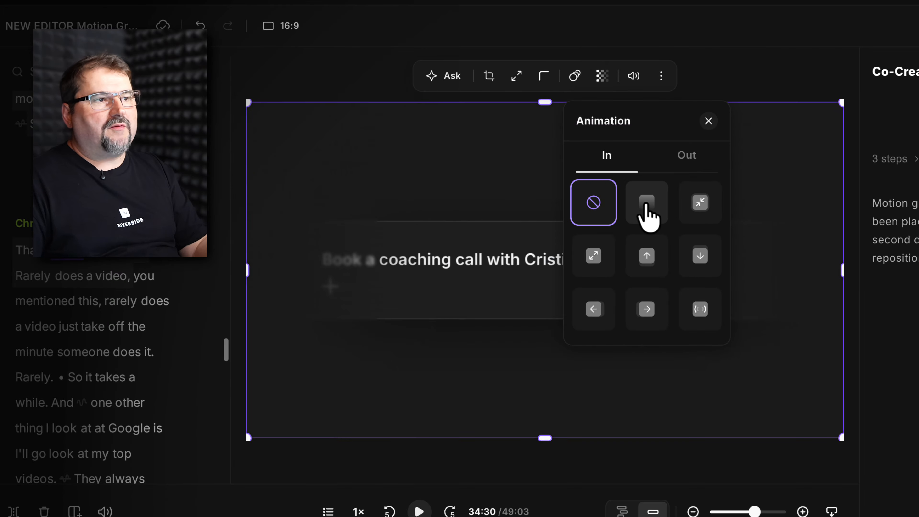
left_click(647, 213)
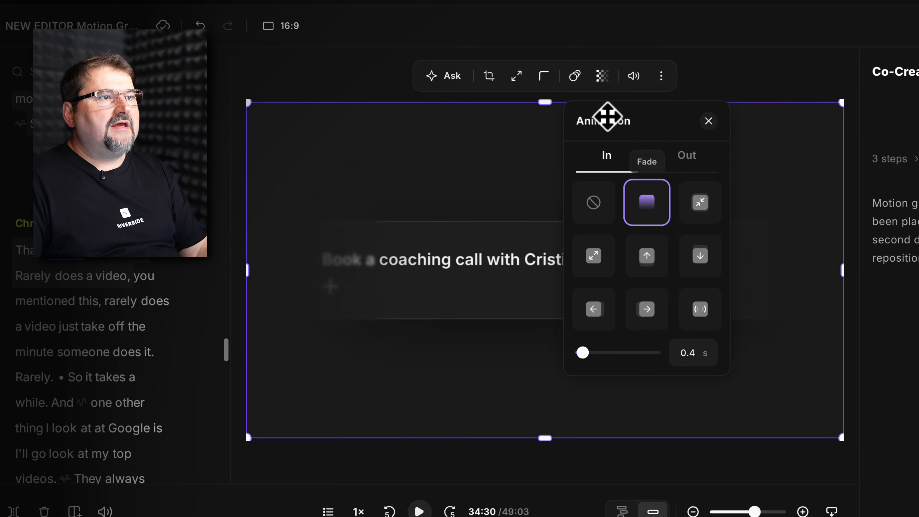
left_click(676, 164)
left_click(662, 212)
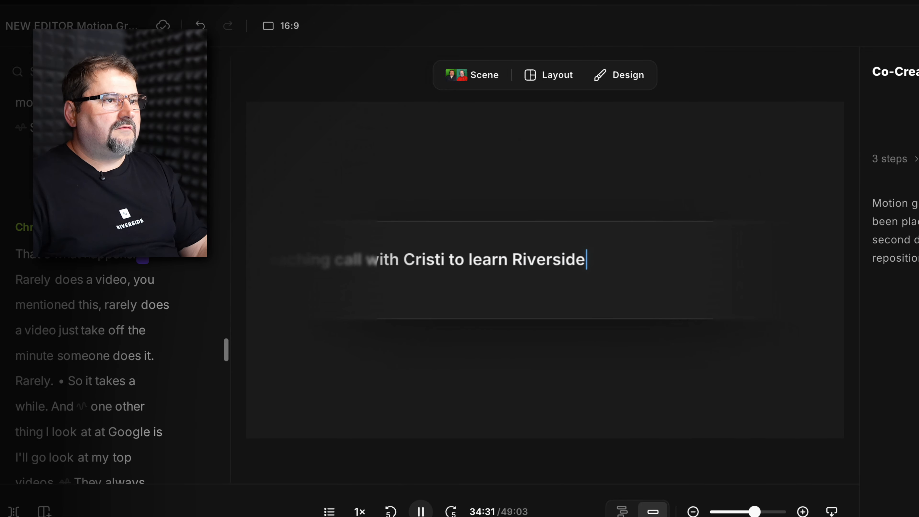
key("space")
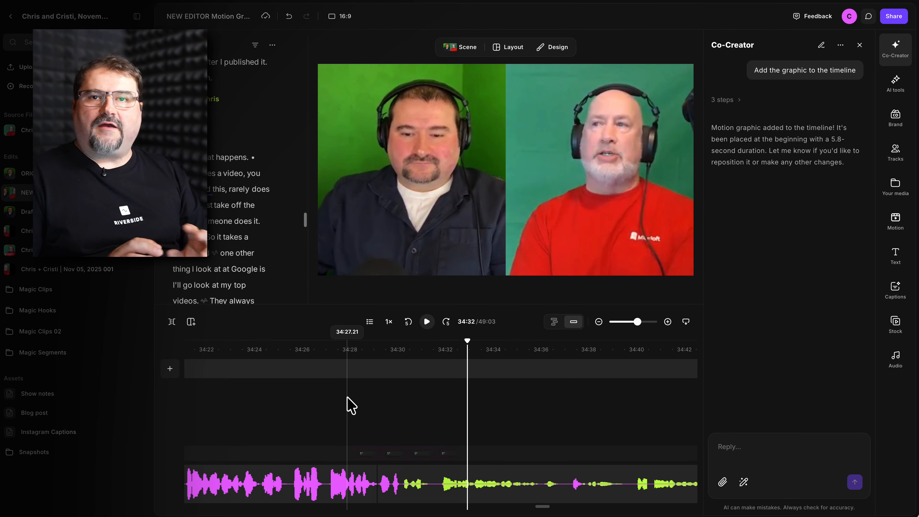
- Browse the motion graphics library down to the Screen Callouts and Broadcast & Headlines templates
left_click(896, 219)
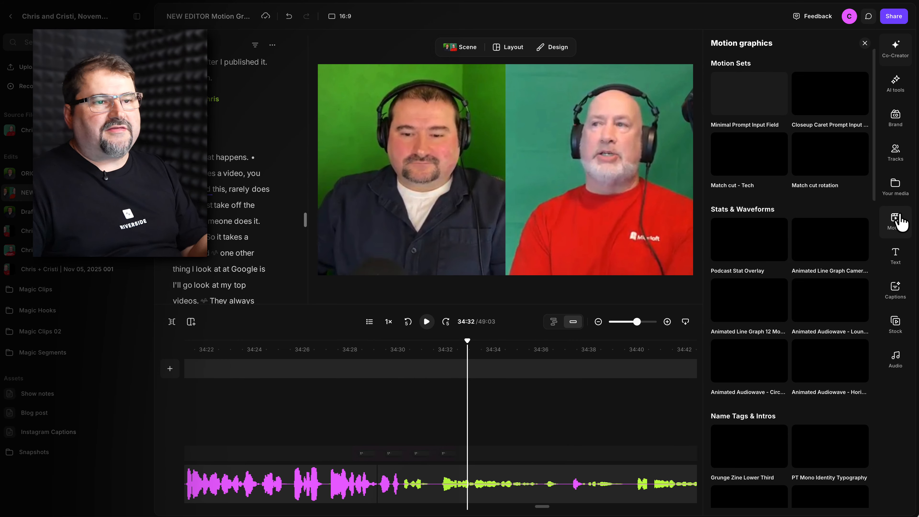
scroll(812, 303, "down", 10)
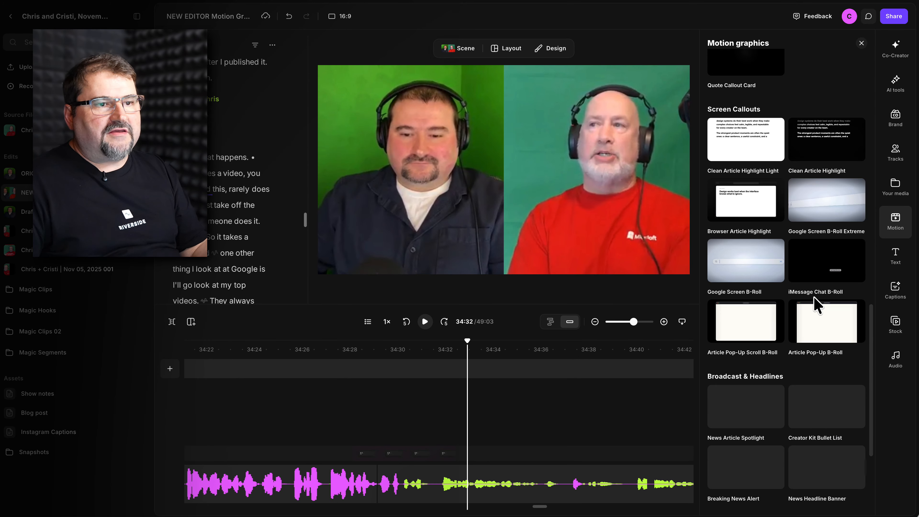